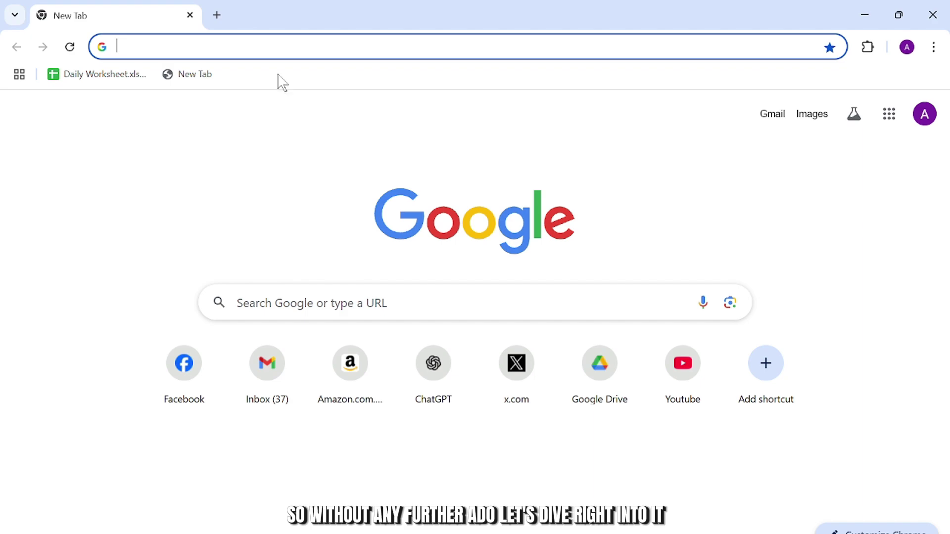
# Step: Search Google for 'successfactors account login' using the address bar suggestion
pyautogui.click(296, 47)
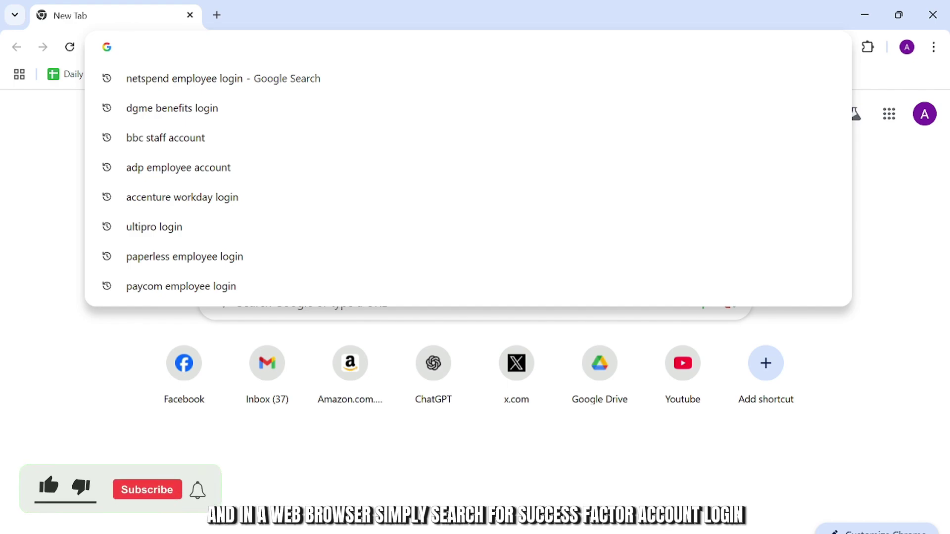
pyautogui.write('su')
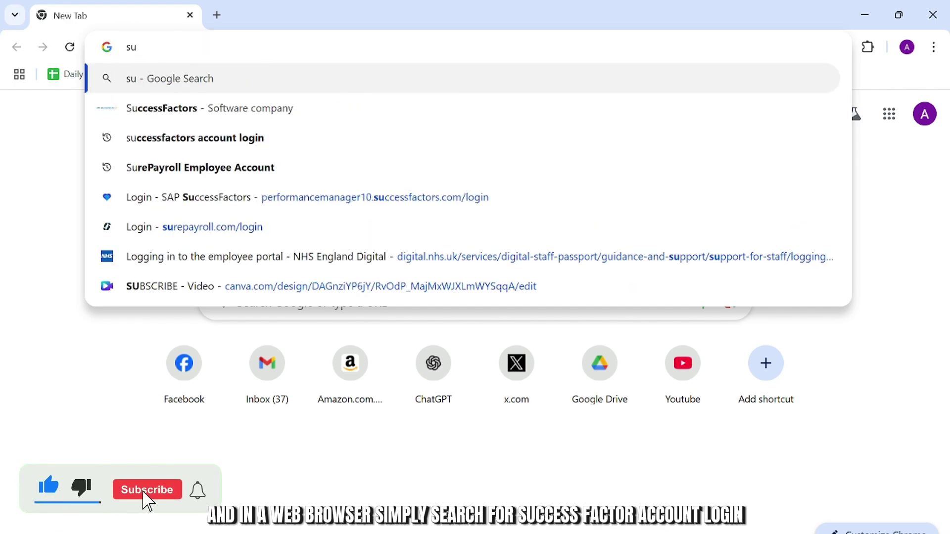
pyautogui.click(304, 138)
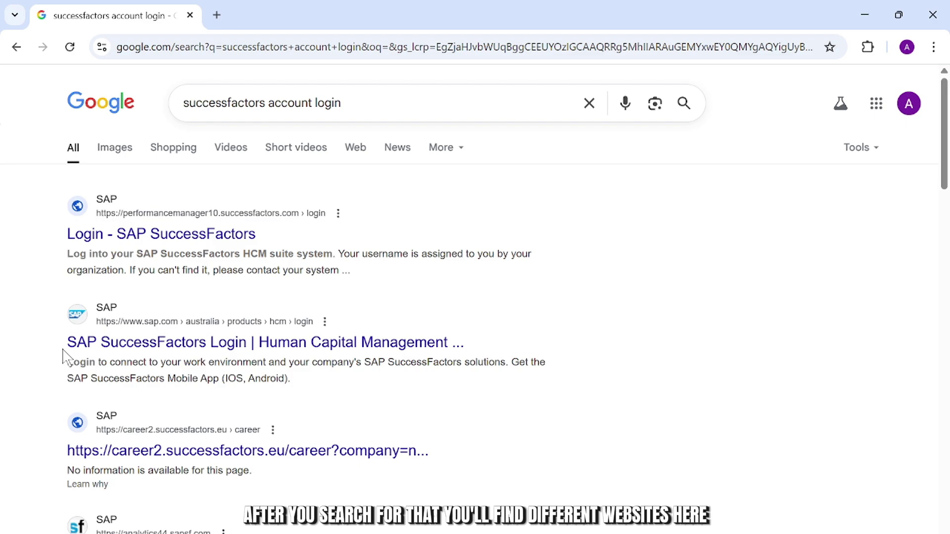
# Step: Open the sap.com HCM login result in a new tab, then follow 'Log in to SAP SuccessFactors'
pyautogui.middleClick(111, 344)
pyautogui.click(308, 11)
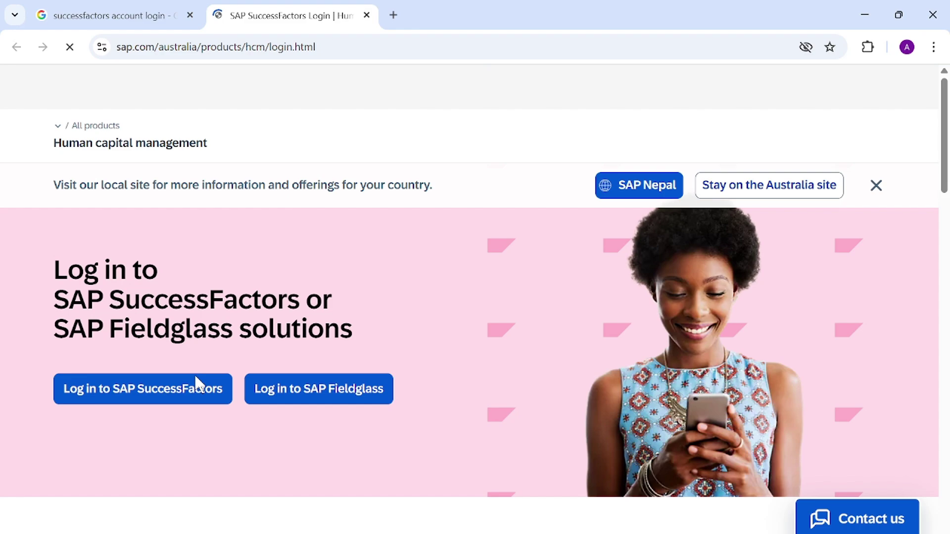
pyautogui.click(145, 400)
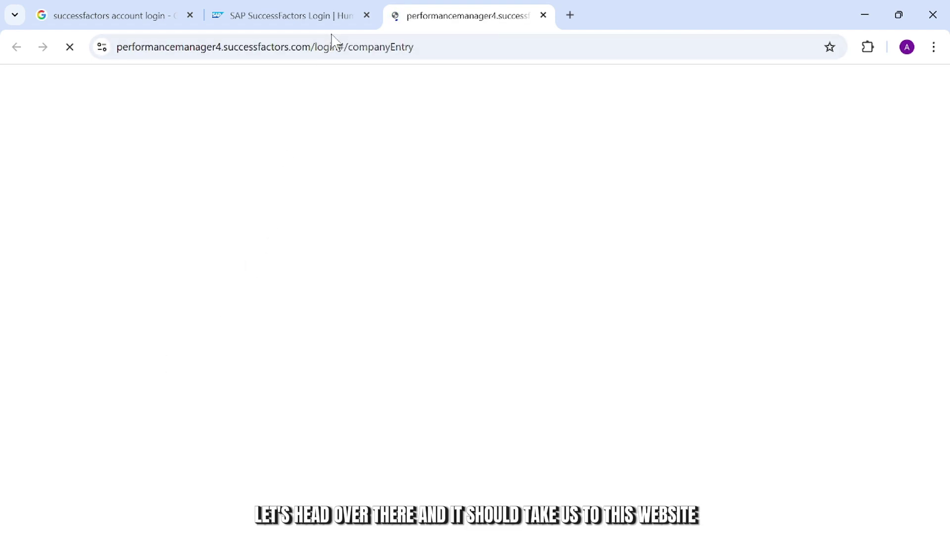
# Step: Move the SuccessFactors Company ID tab to second place, then close it and the sap.com tab
pyautogui.moveTo(456, 15); pyautogui.dragTo(311, 15)
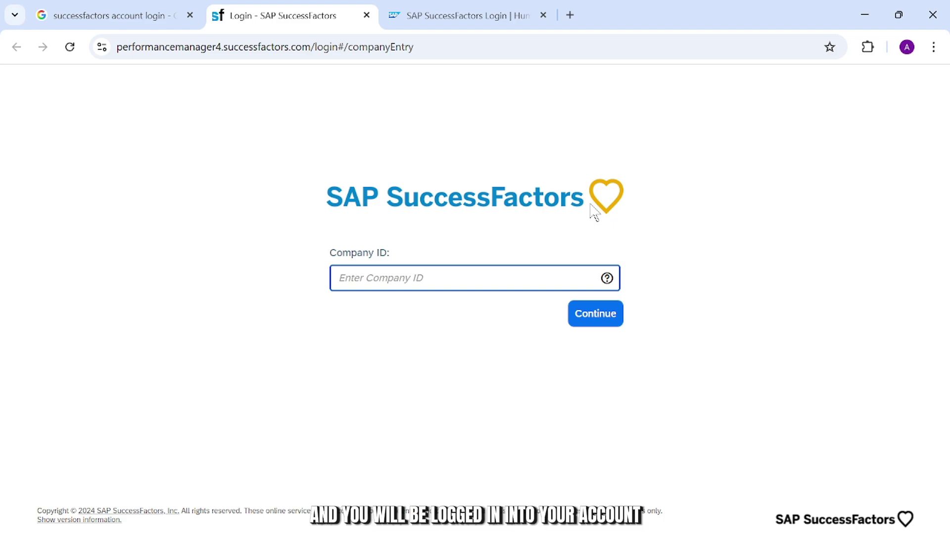
pyautogui.hotkey('ctrl', 'w')
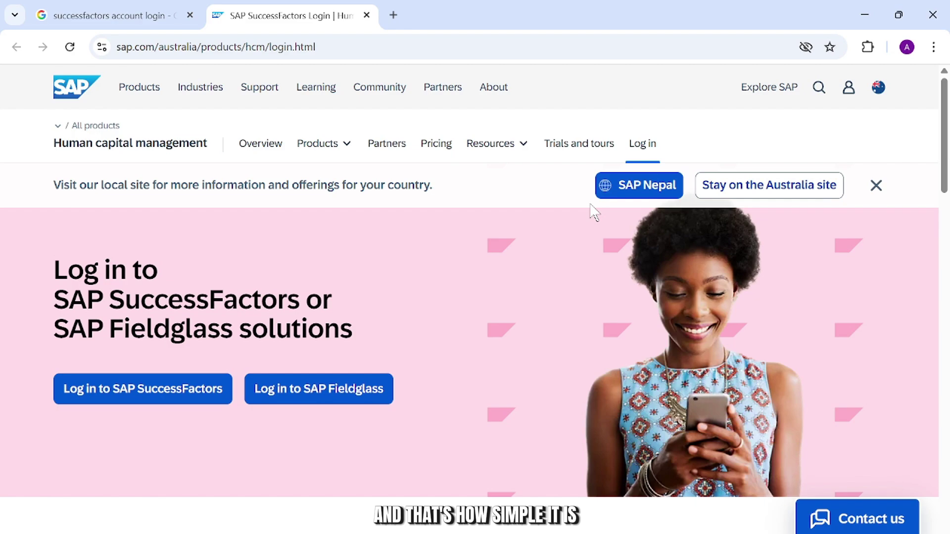
pyautogui.hotkey('ctrl', 'w')
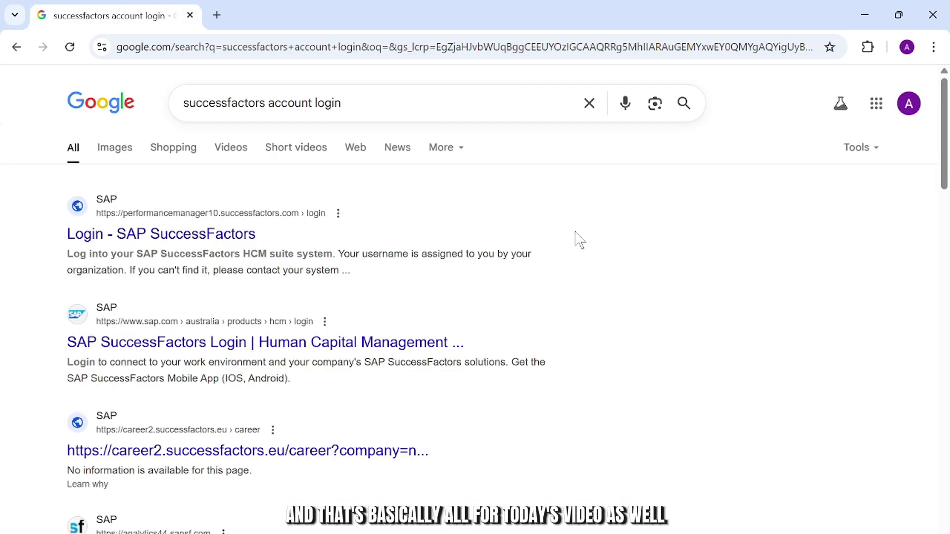